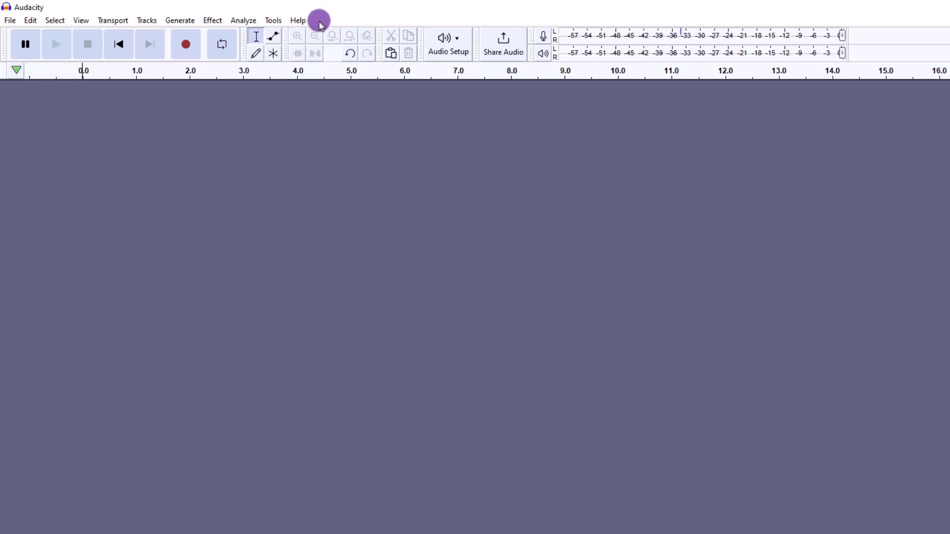
Step: Add a new mono audio track to the empty project
click(147, 20)
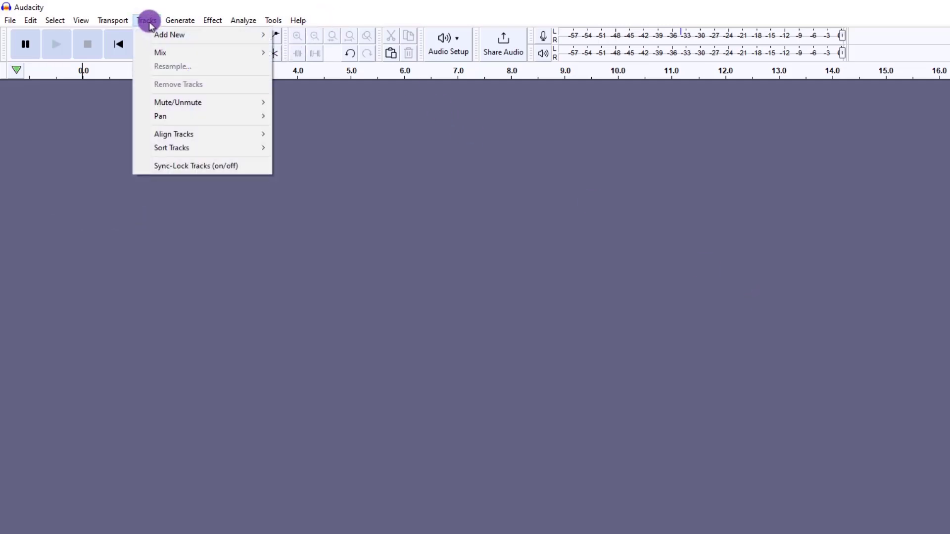
mouse_move(166, 35)
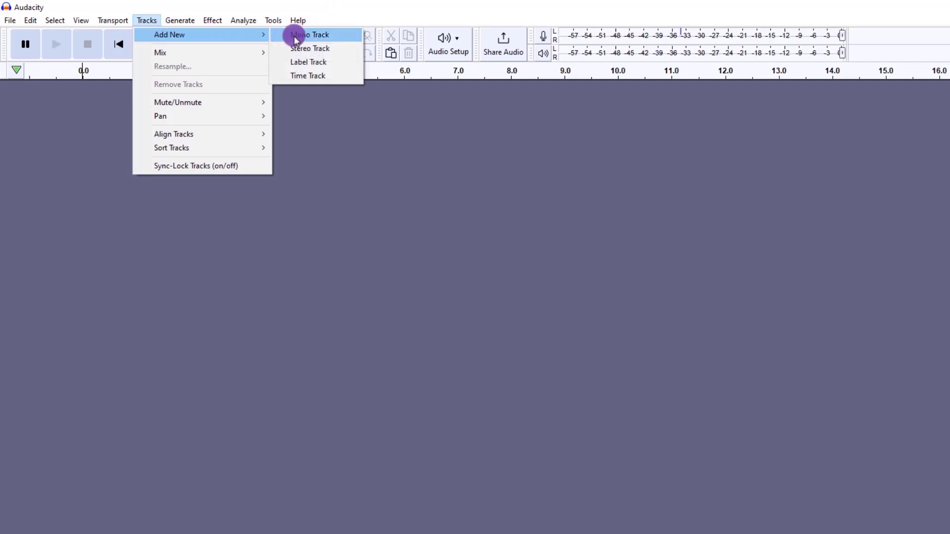
click(297, 35)
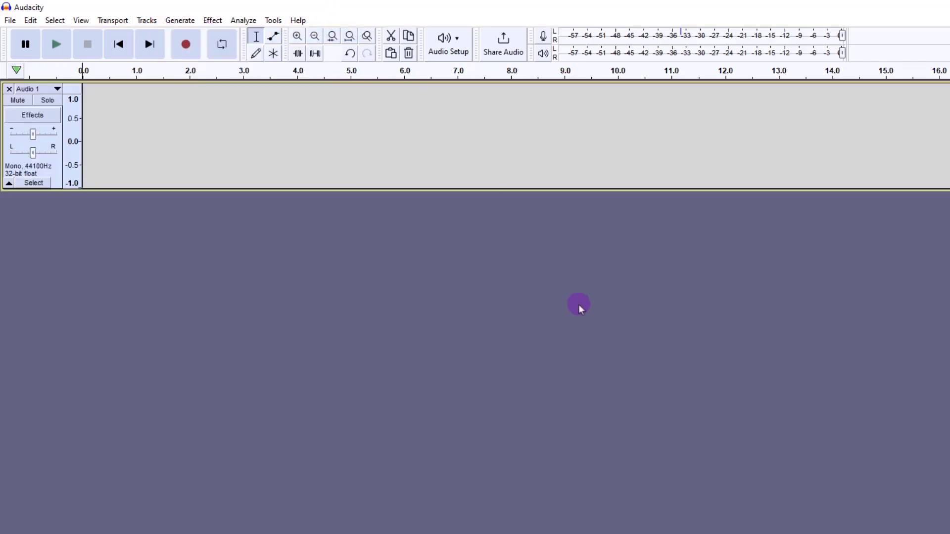
click(543, 36)
click(545, 52)
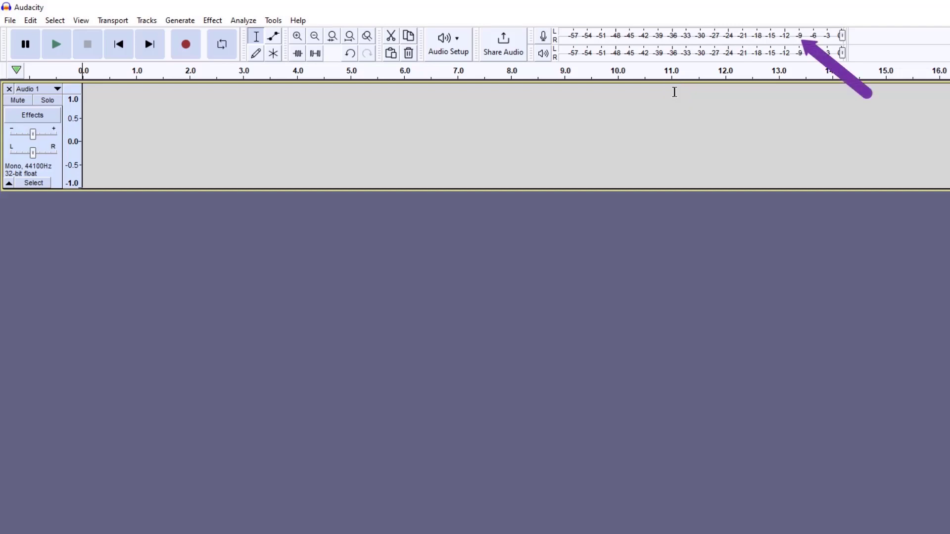
click(674, 92)
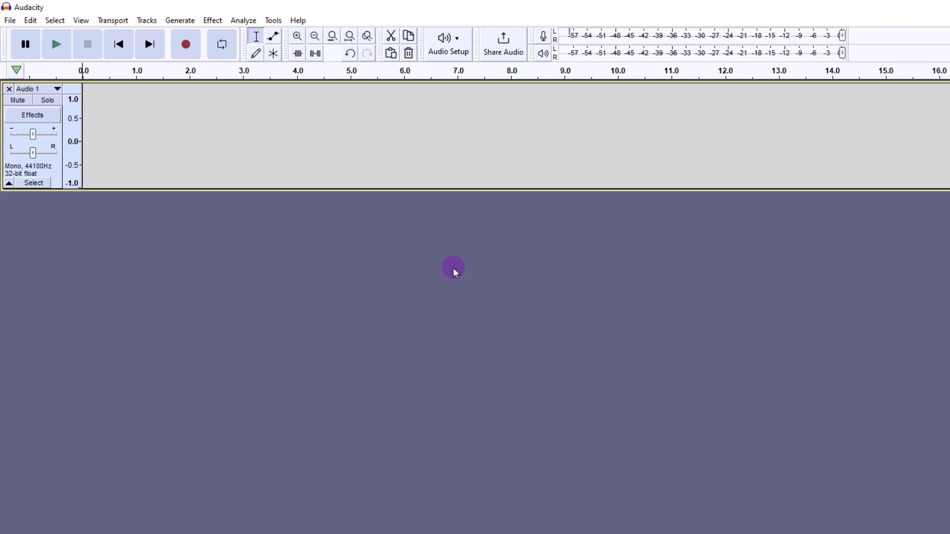
Step: Record about 11 seconds of voice on the mono track, beginning with a few seconds of silence, and stop the recording
click(185, 44)
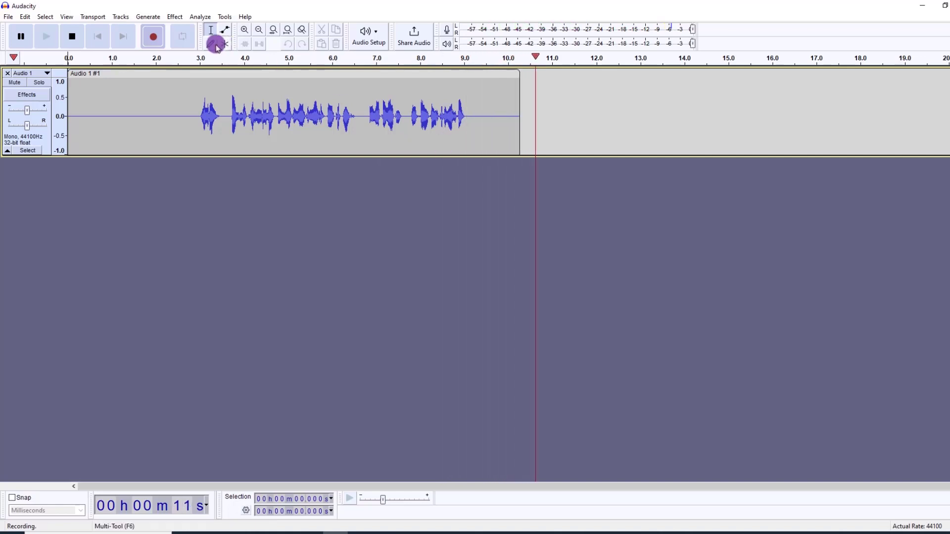
click(72, 37)
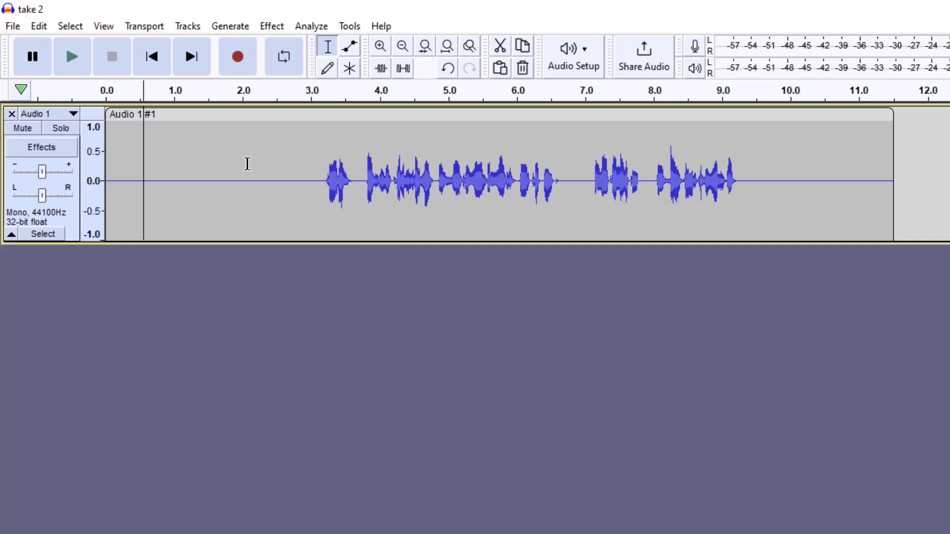
Step: Select the silent stretch from about 1.0 to 2.8 seconds and run Noise Reduction on it with 6 dB, sensitivity 6.00 and 6 smoothing bands
drag(172, 153, 296, 145)
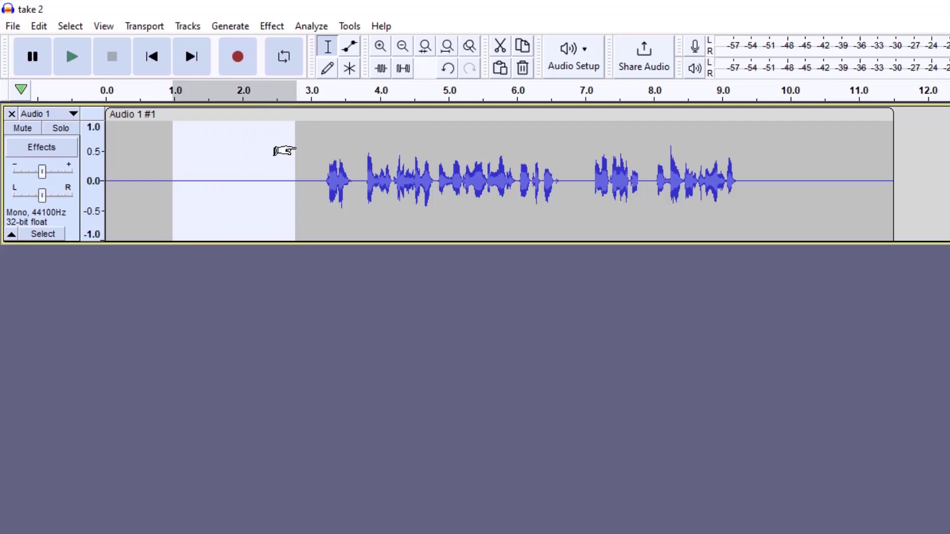
click(296, 147)
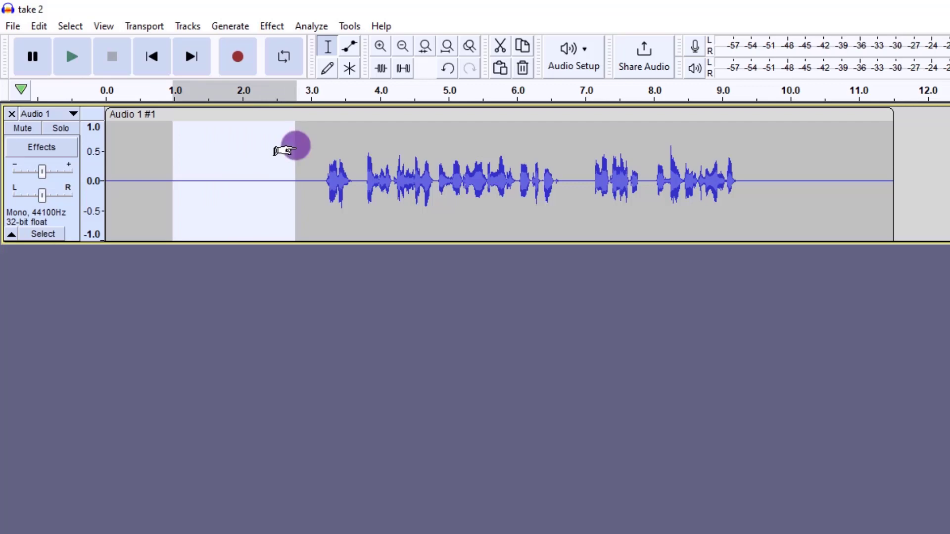
click(273, 27)
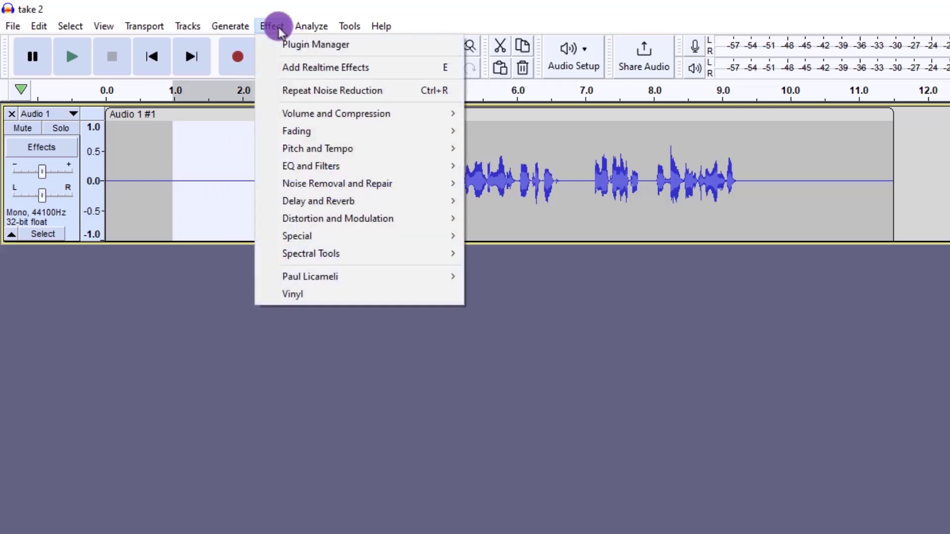
click(334, 184)
click(491, 236)
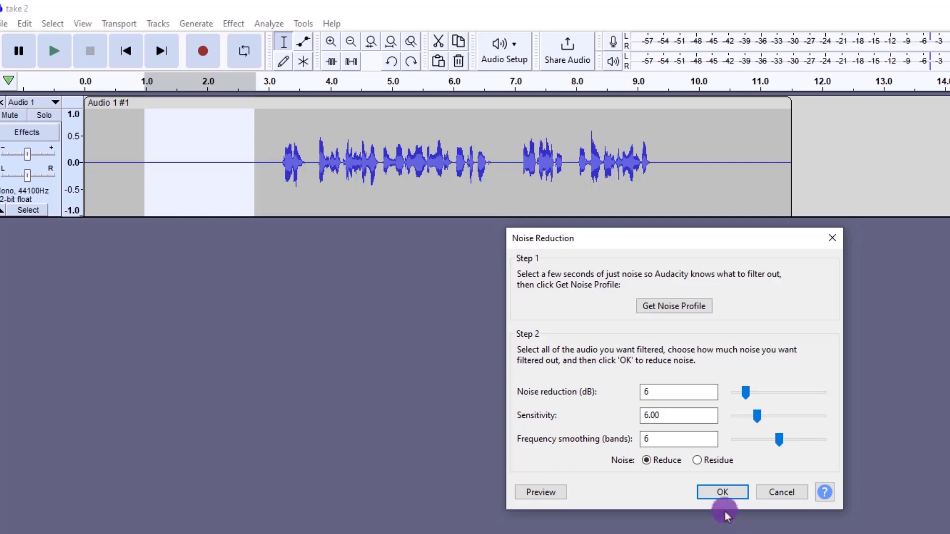
click(722, 492)
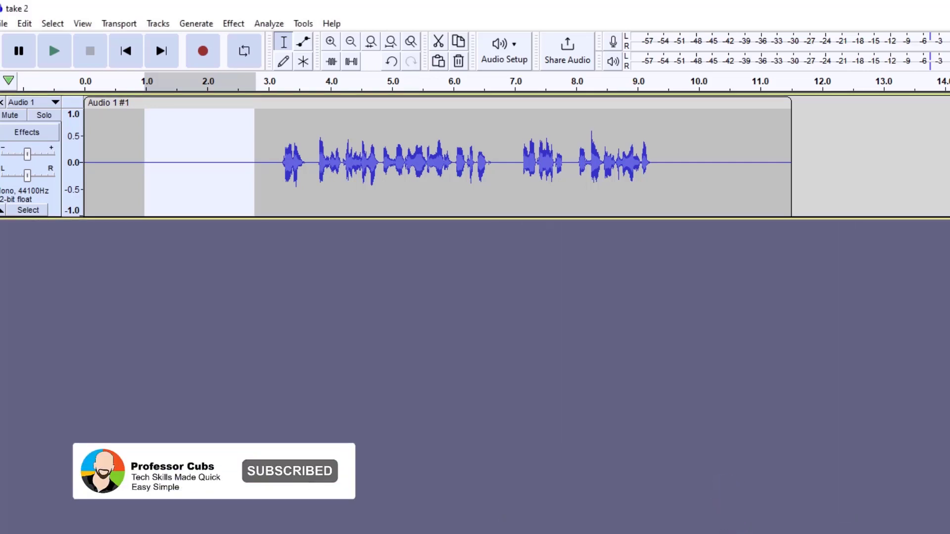
Step: Select the whole clip and apply Noise Reduction with 6 dB reduction, sensitivity 6.00 and 6 frequency smoothing bands
click(138, 164)
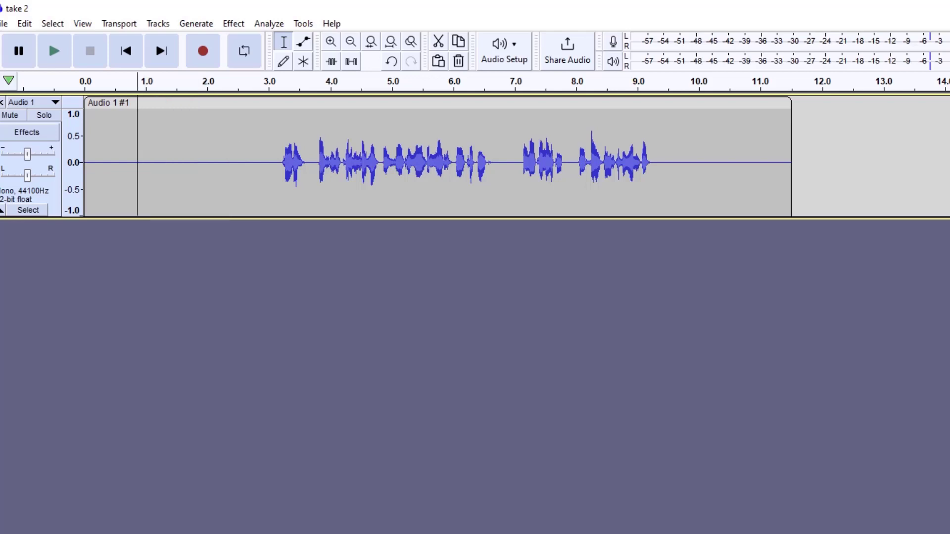
double_click(236, 140)
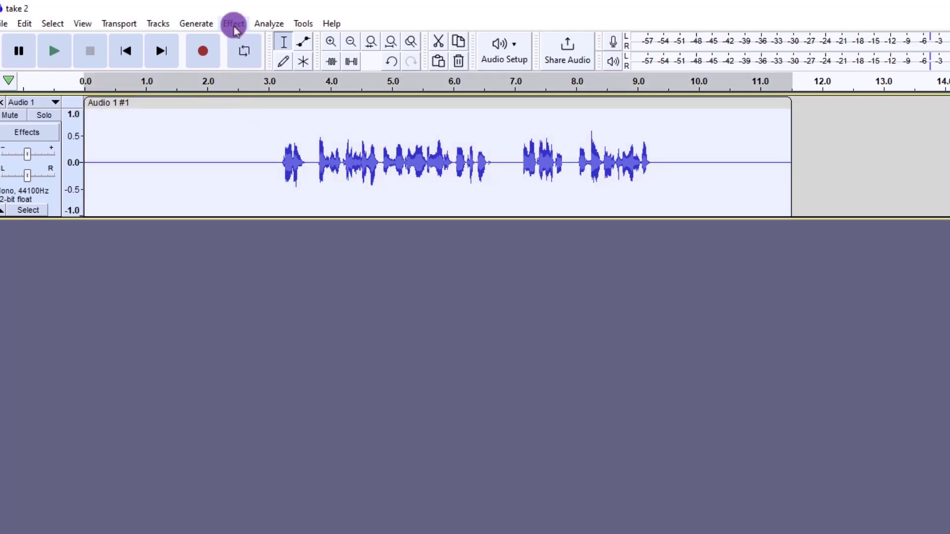
click(233, 24)
mouse_move(329, 163)
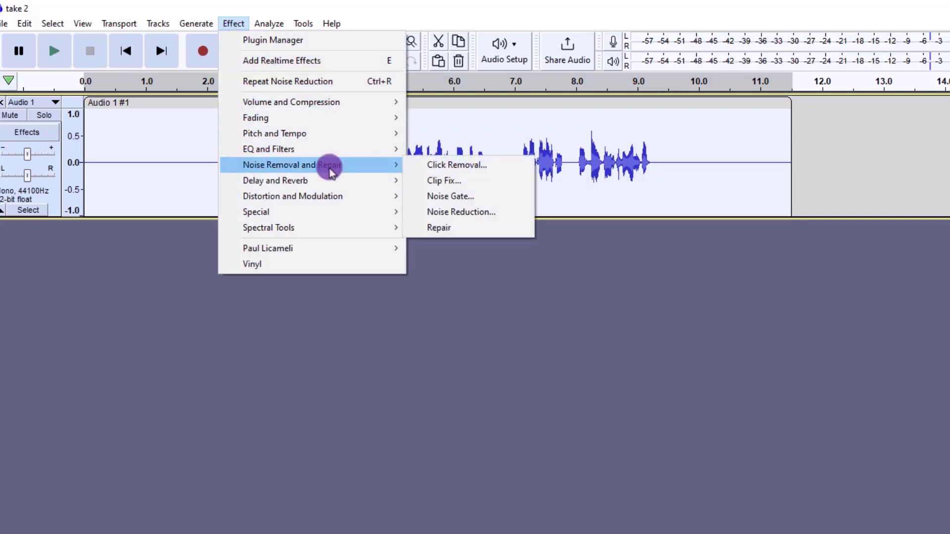
click(462, 211)
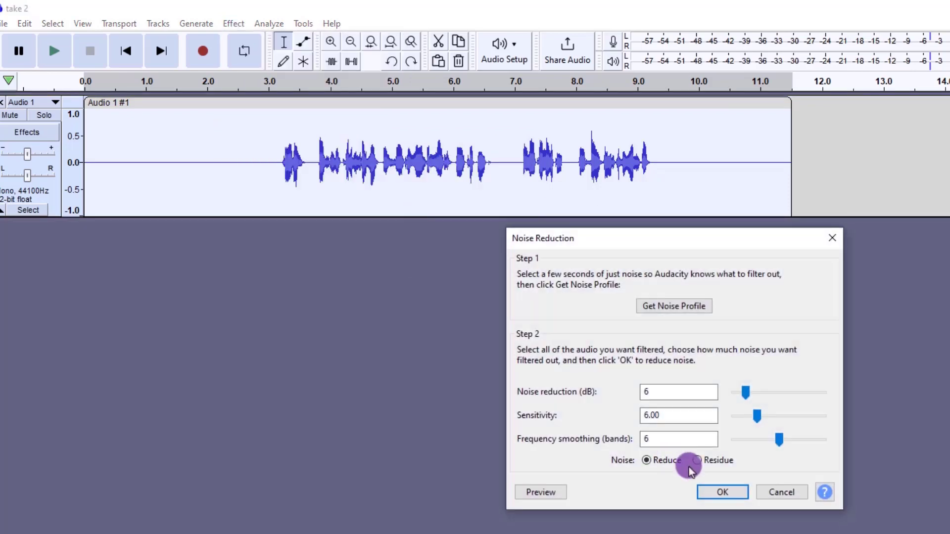
click(723, 492)
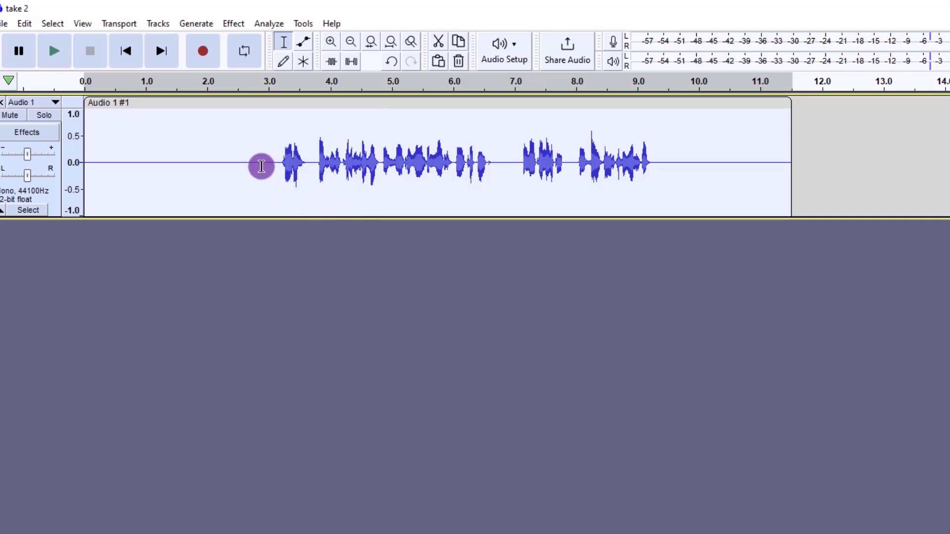
Step: Clear the selection and enlarge the audio track's height so its waveform is displayed taller
click(230, 152)
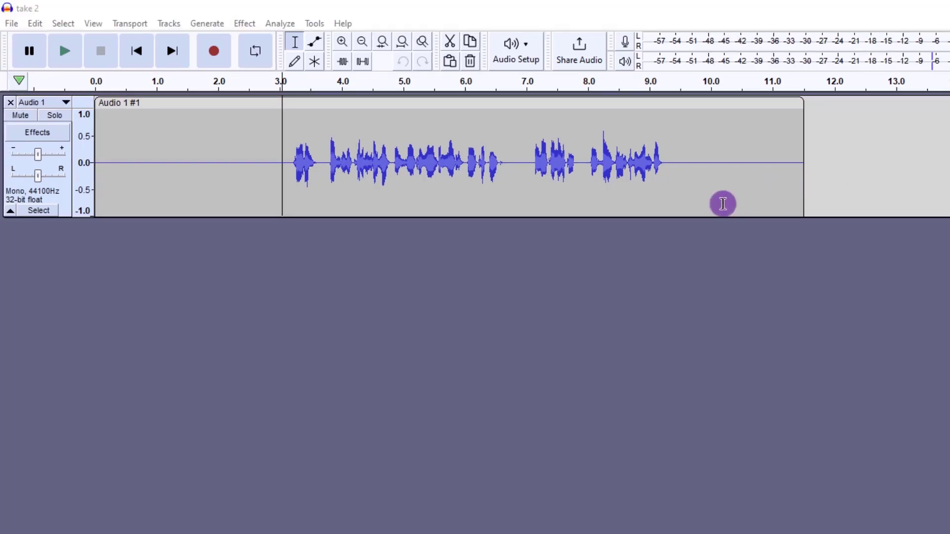
drag(685, 217, 666, 369)
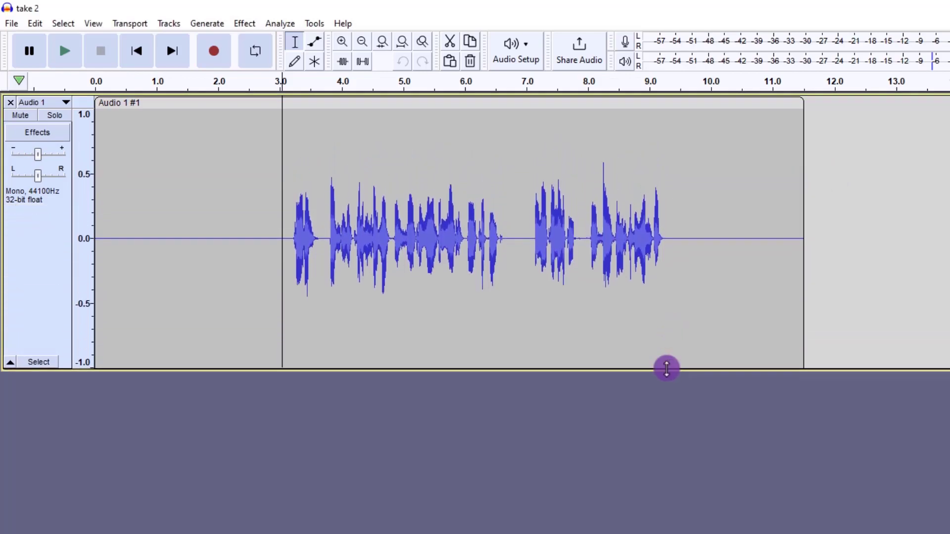
click(212, 207)
click(263, 208)
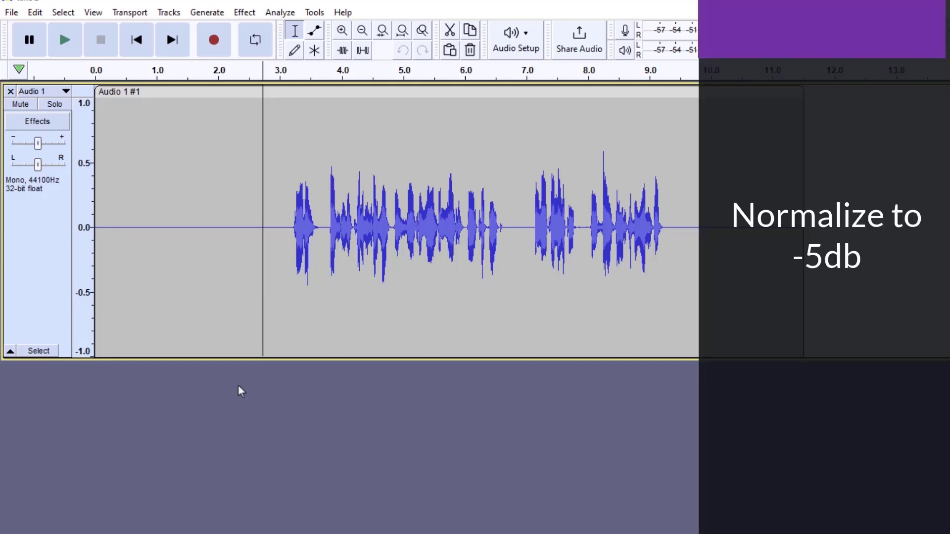
click(239, 387)
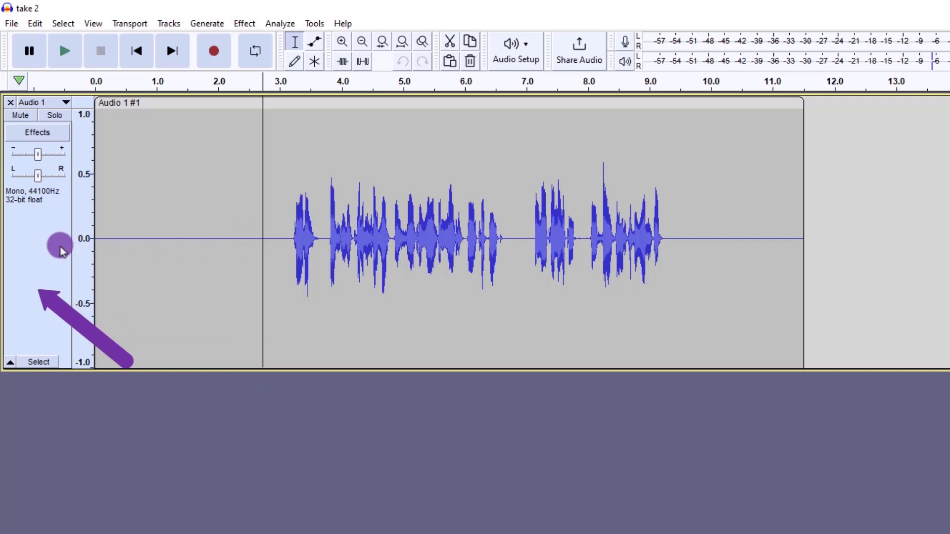
Step: Select the entire track and normalize its peak amplitude to -5.0 dB with DC offset removal
click(35, 243)
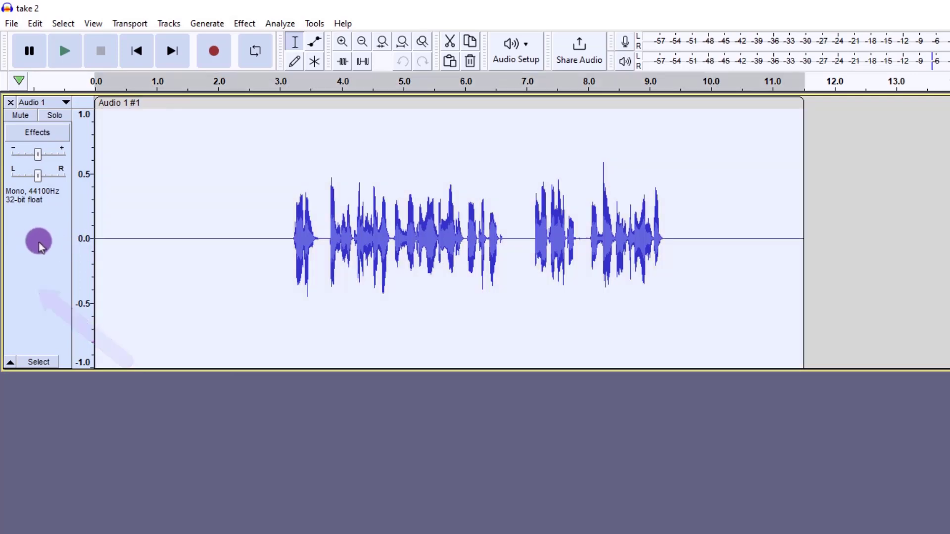
click(244, 23)
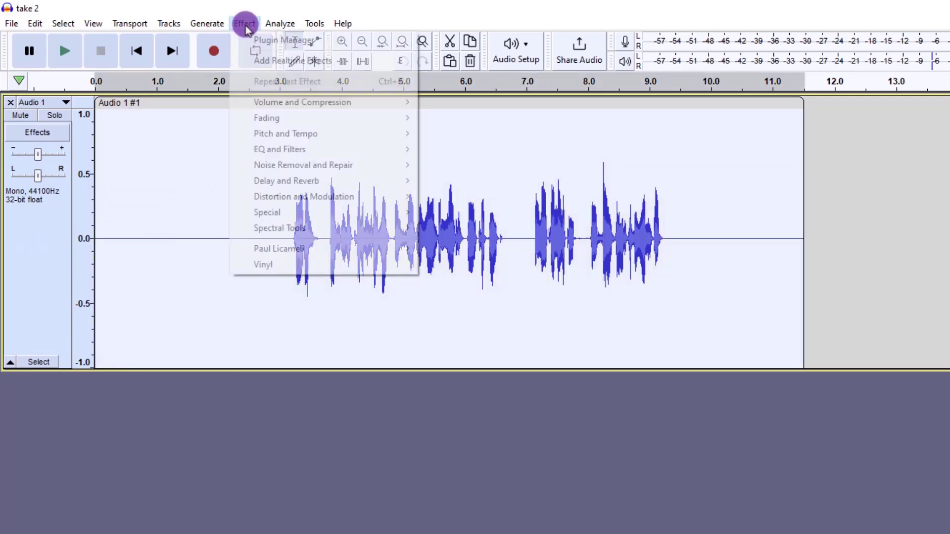
mouse_move(267, 100)
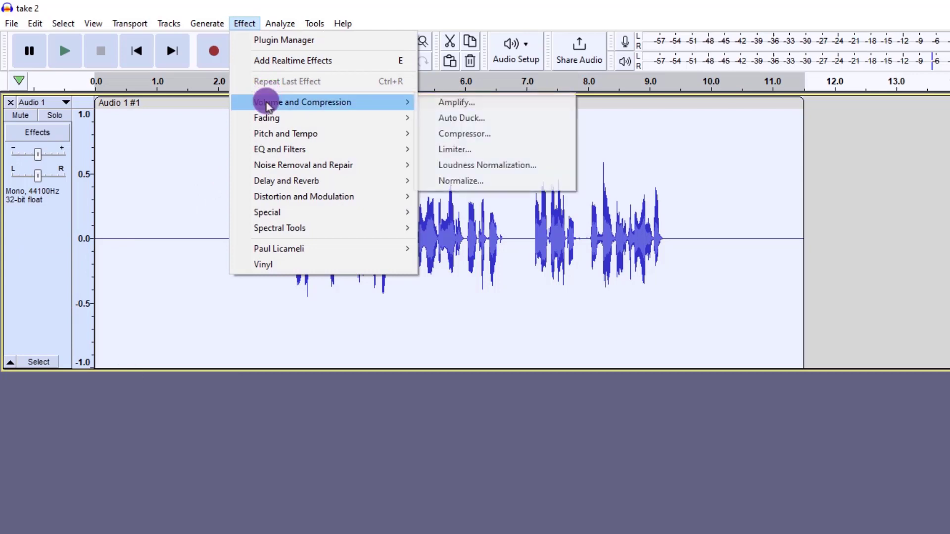
click(439, 181)
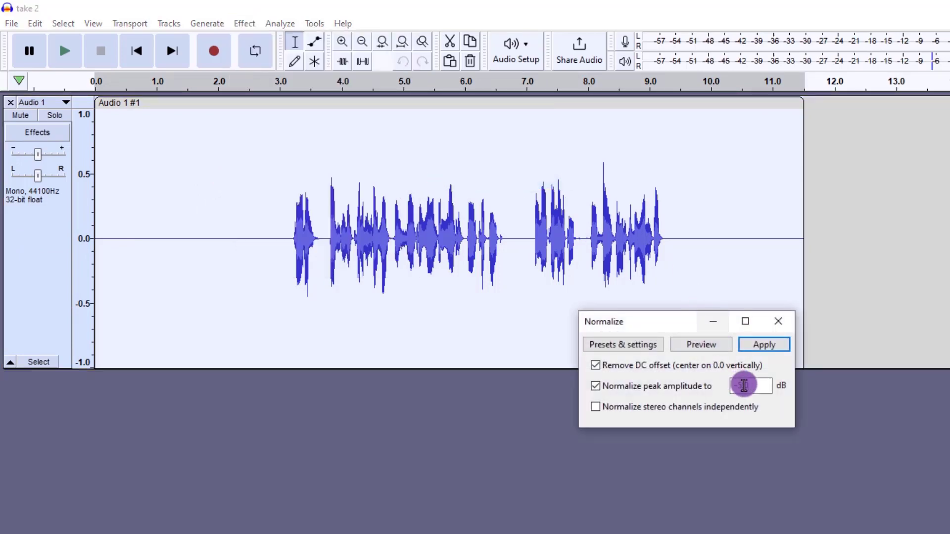
click(754, 387)
drag(754, 387, 729, 386)
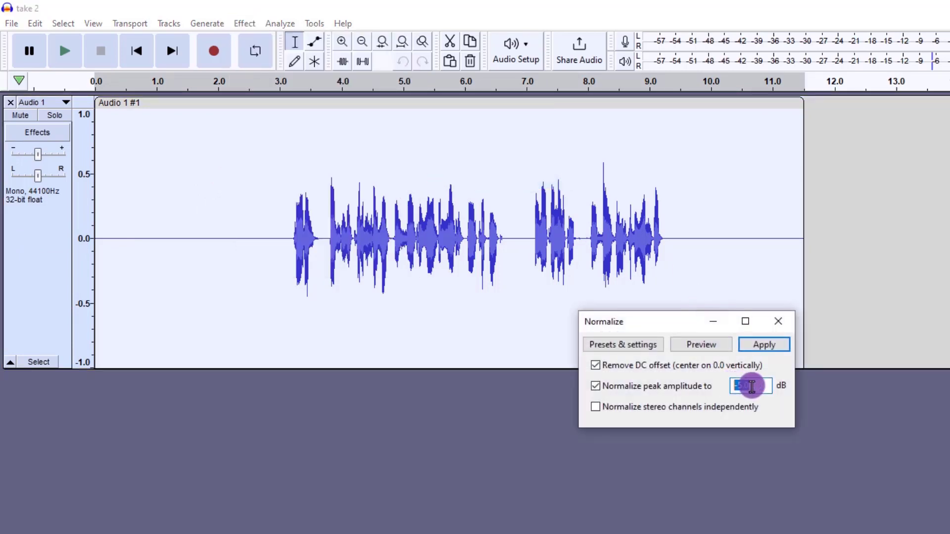
click(751, 386)
click(765, 344)
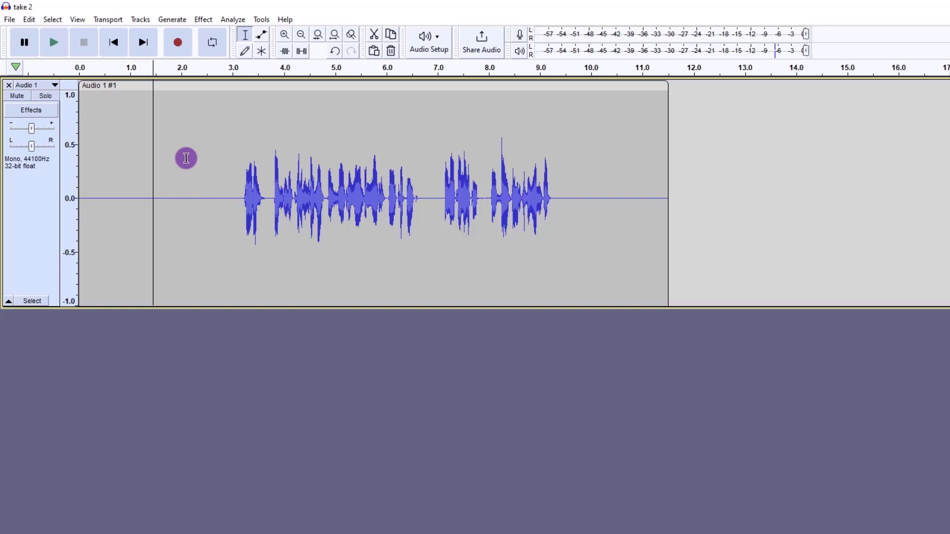
Step: Select the whole clip and apply a Hard Limit limiter at -9.00 dB with 10.00 ms hold and no make-up gain
double_click(186, 158)
click(207, 20)
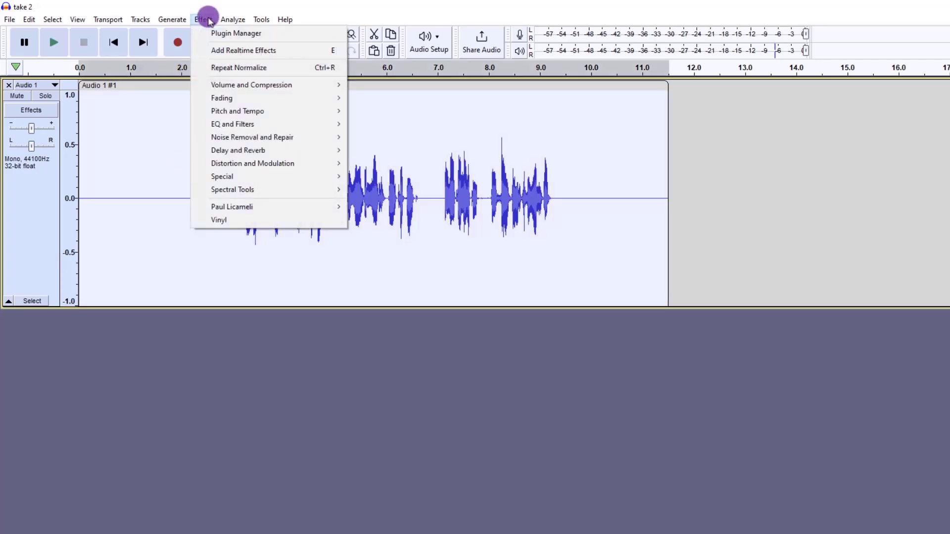
mouse_move(228, 84)
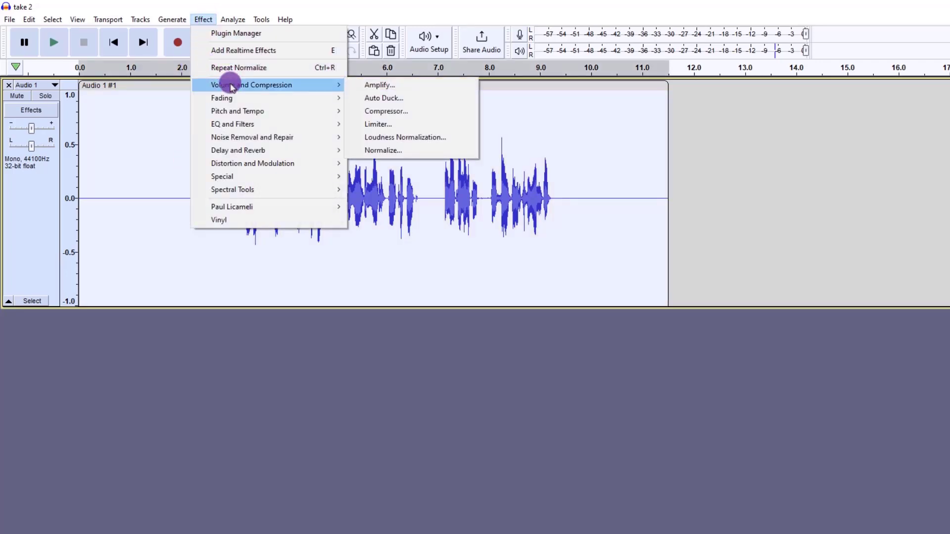
click(385, 127)
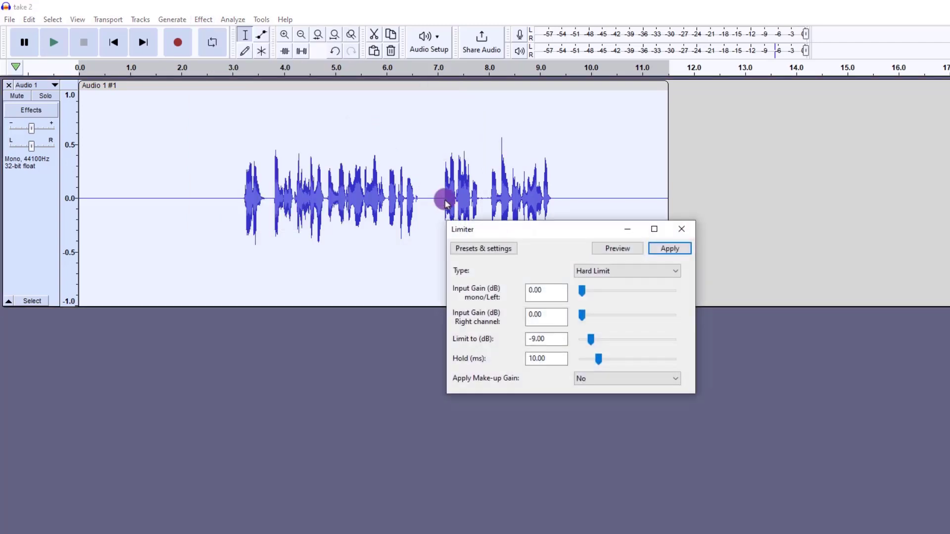
click(550, 338)
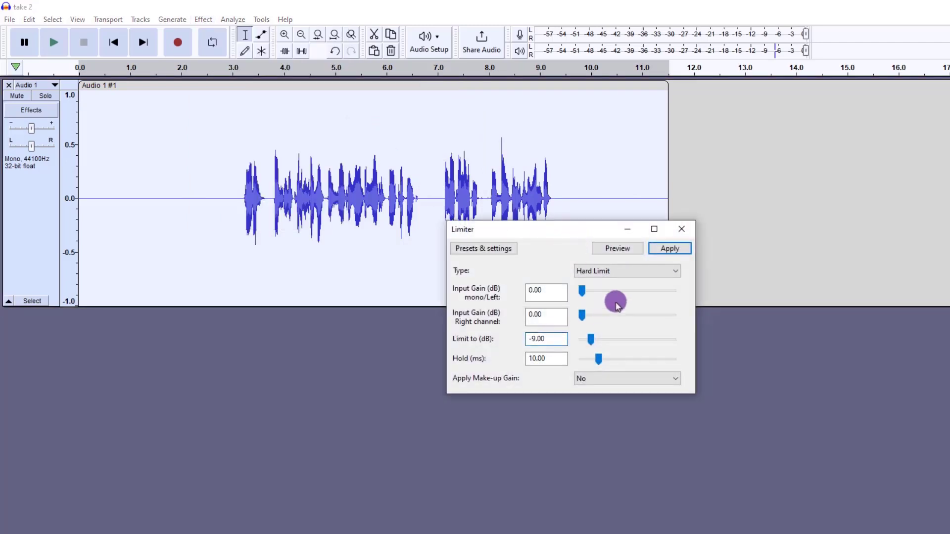
click(670, 249)
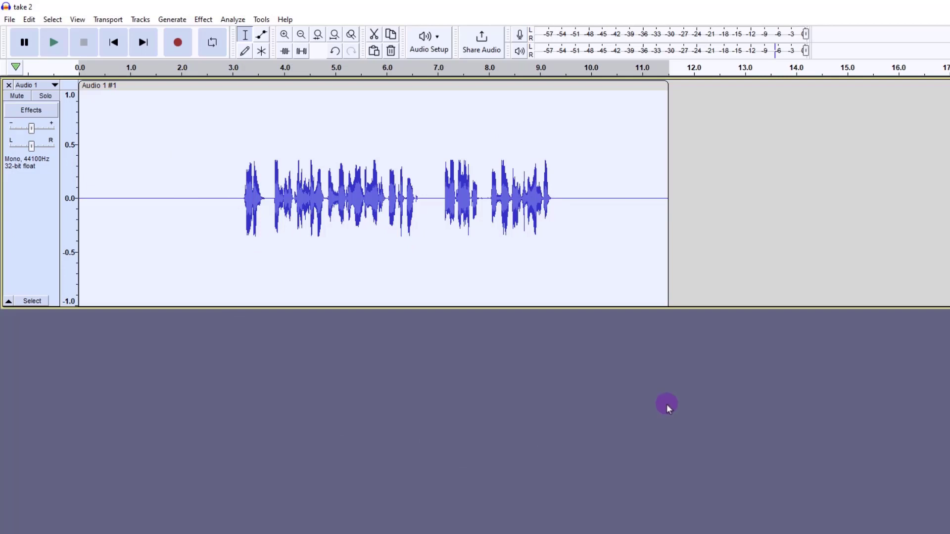
click(237, 361)
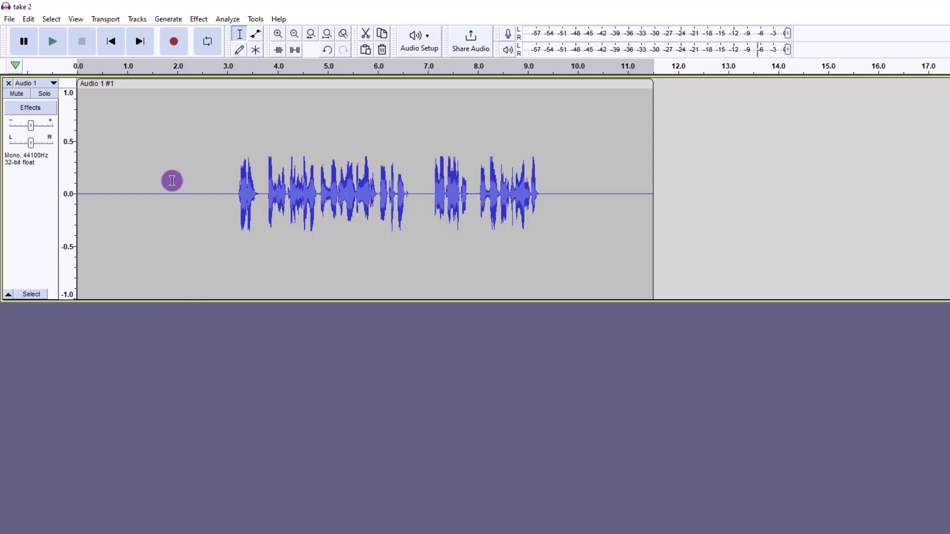
Step: Normalize the whole limited clip again to a peak amplitude of -5.0 dB with DC offset removal
key(ctrl+a)
click(198, 20)
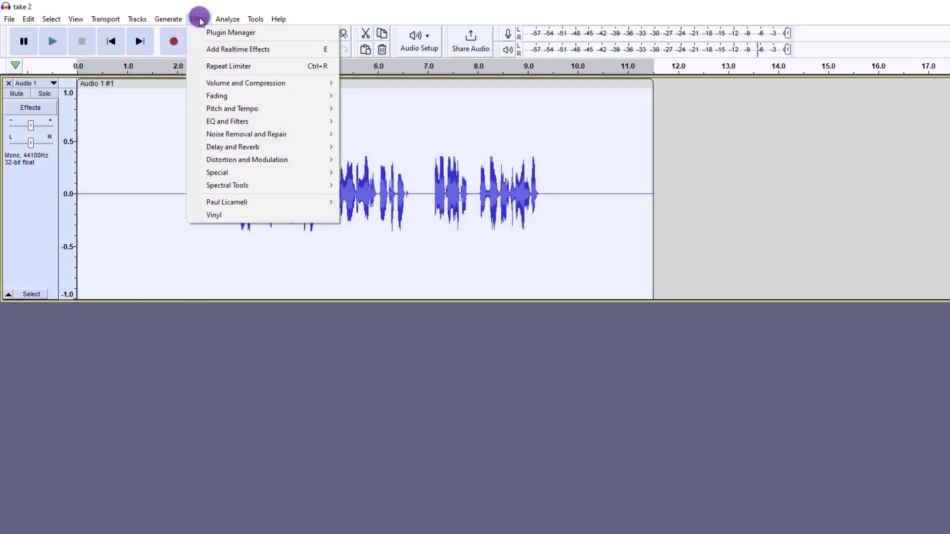
mouse_move(213, 84)
click(381, 148)
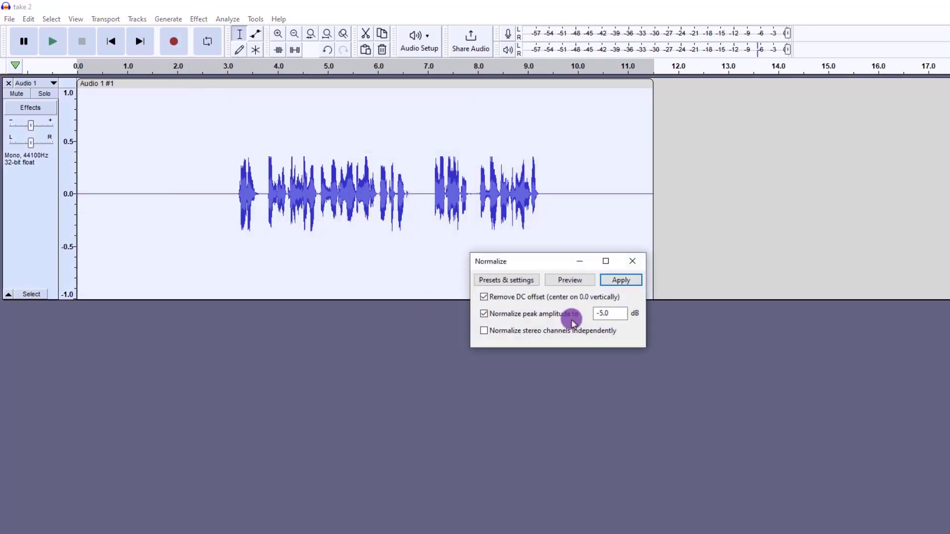
click(625, 280)
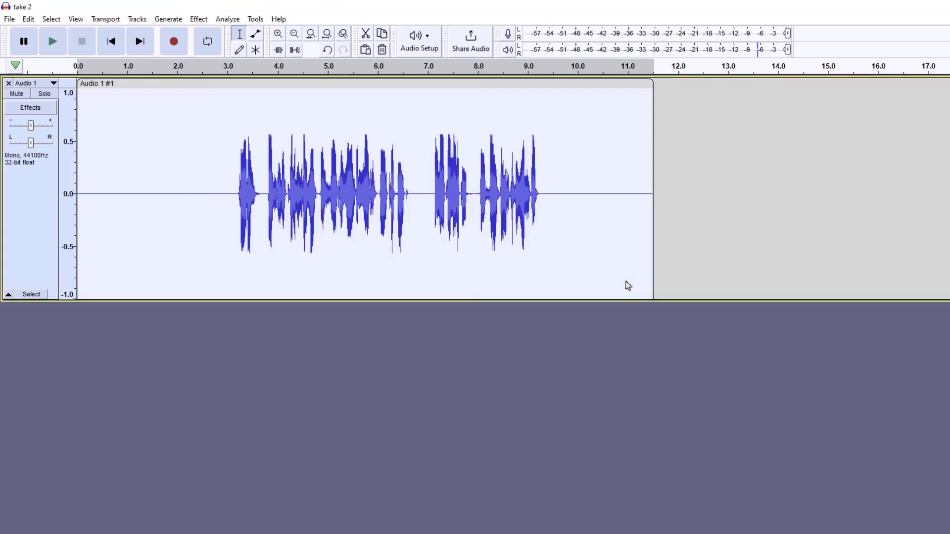
Step: Play back the processed recording from about 0.6 seconds to listen to the result
click(107, 114)
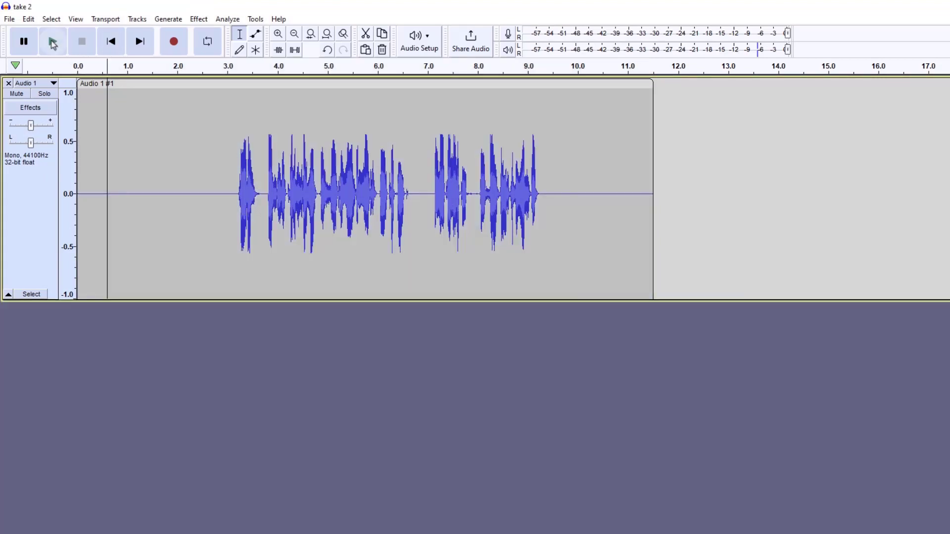
click(53, 42)
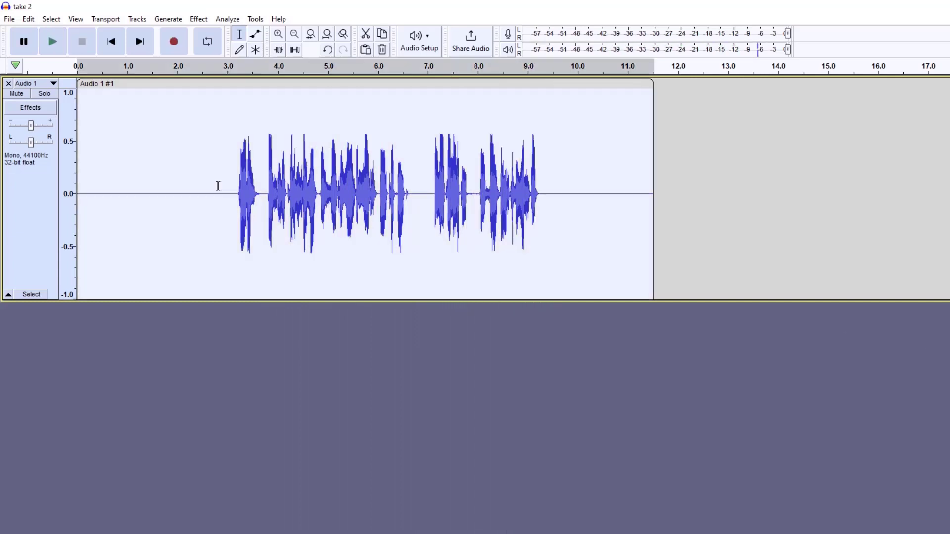
click(218, 186)
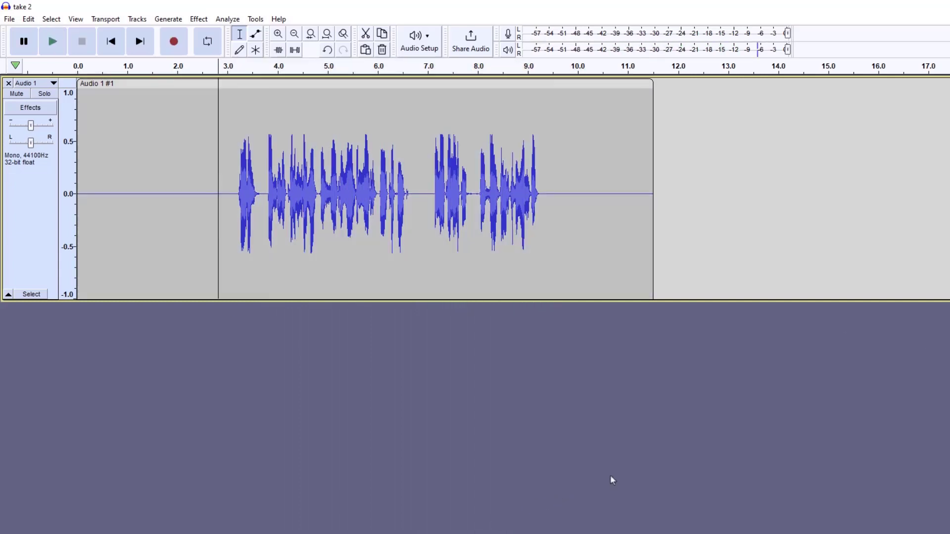